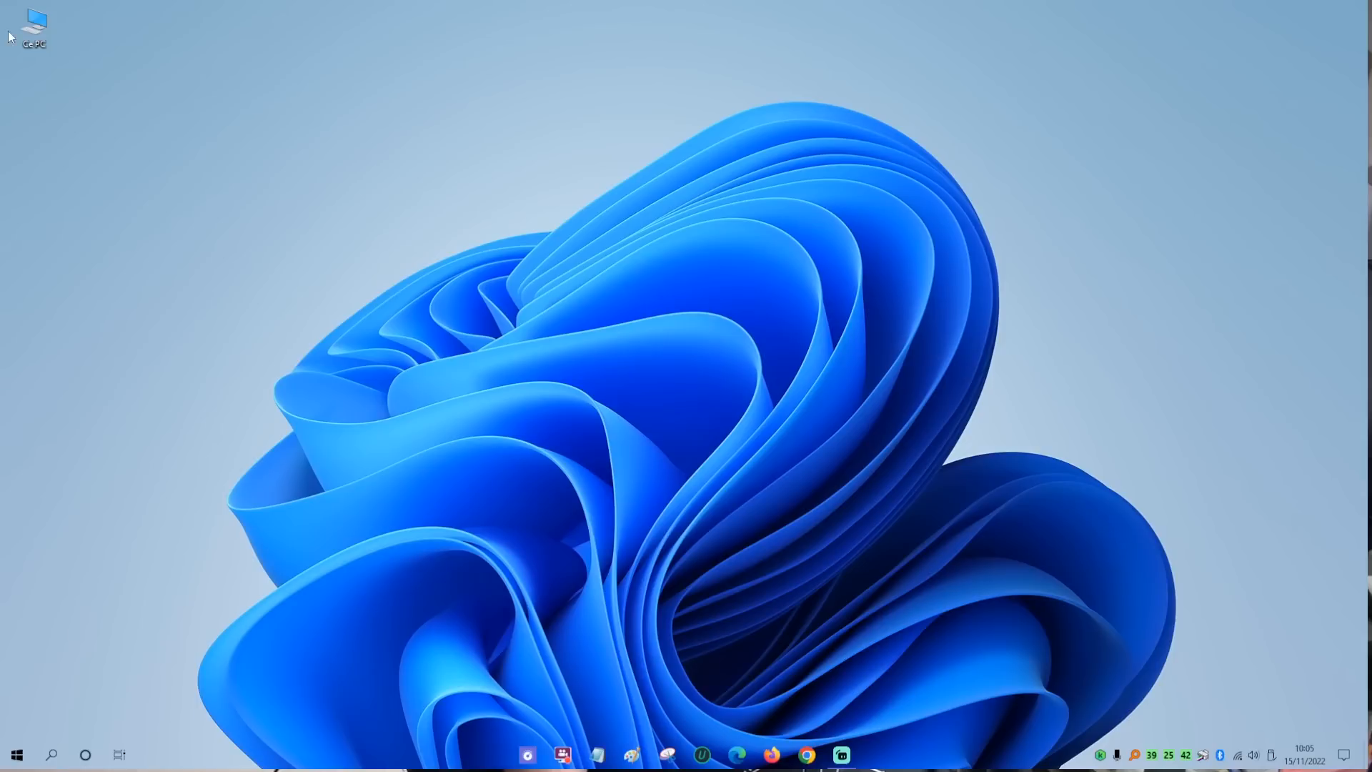
# Open the Windows folder on the Windows 10 (C:) drive in File Explorer and maximize the window.
pyautogui.doubleClick(31, 41)
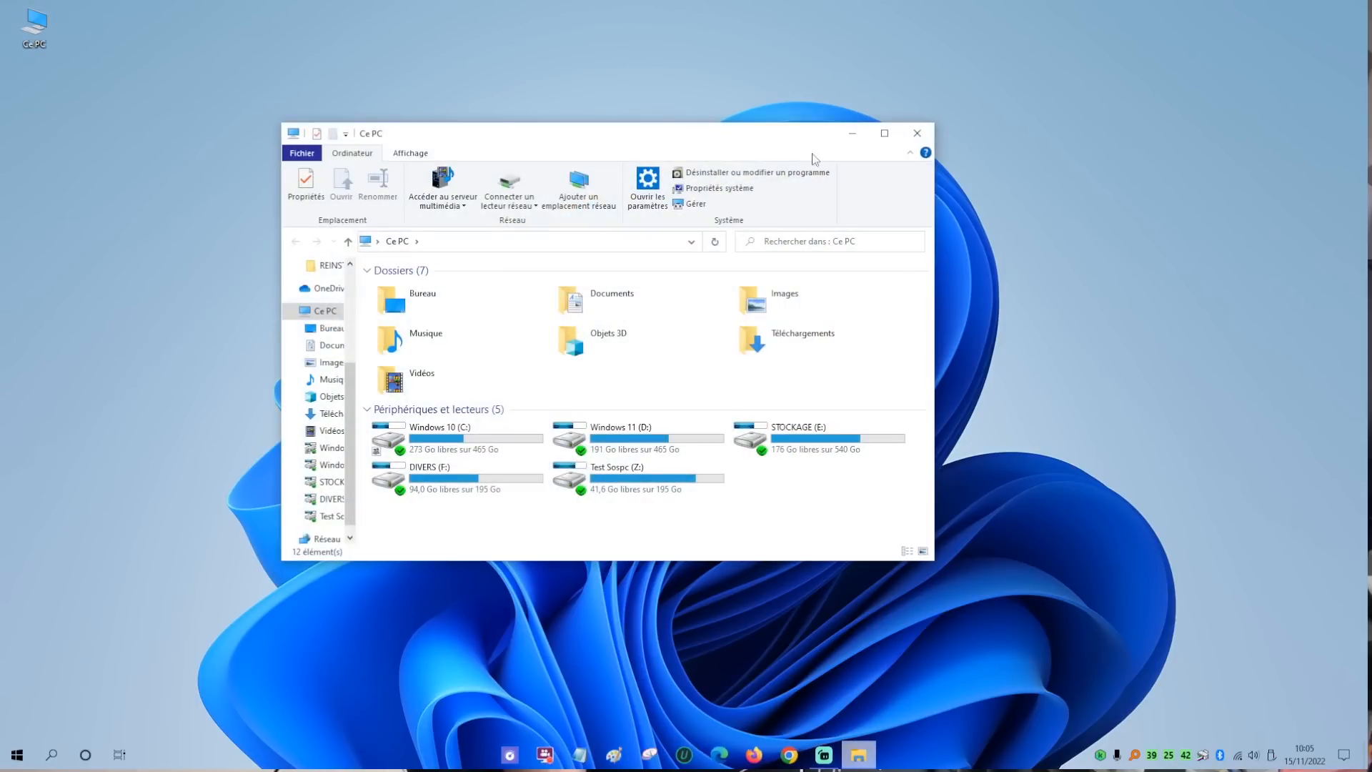
pyautogui.moveTo(729, 140); pyautogui.dragTo(942, 121)
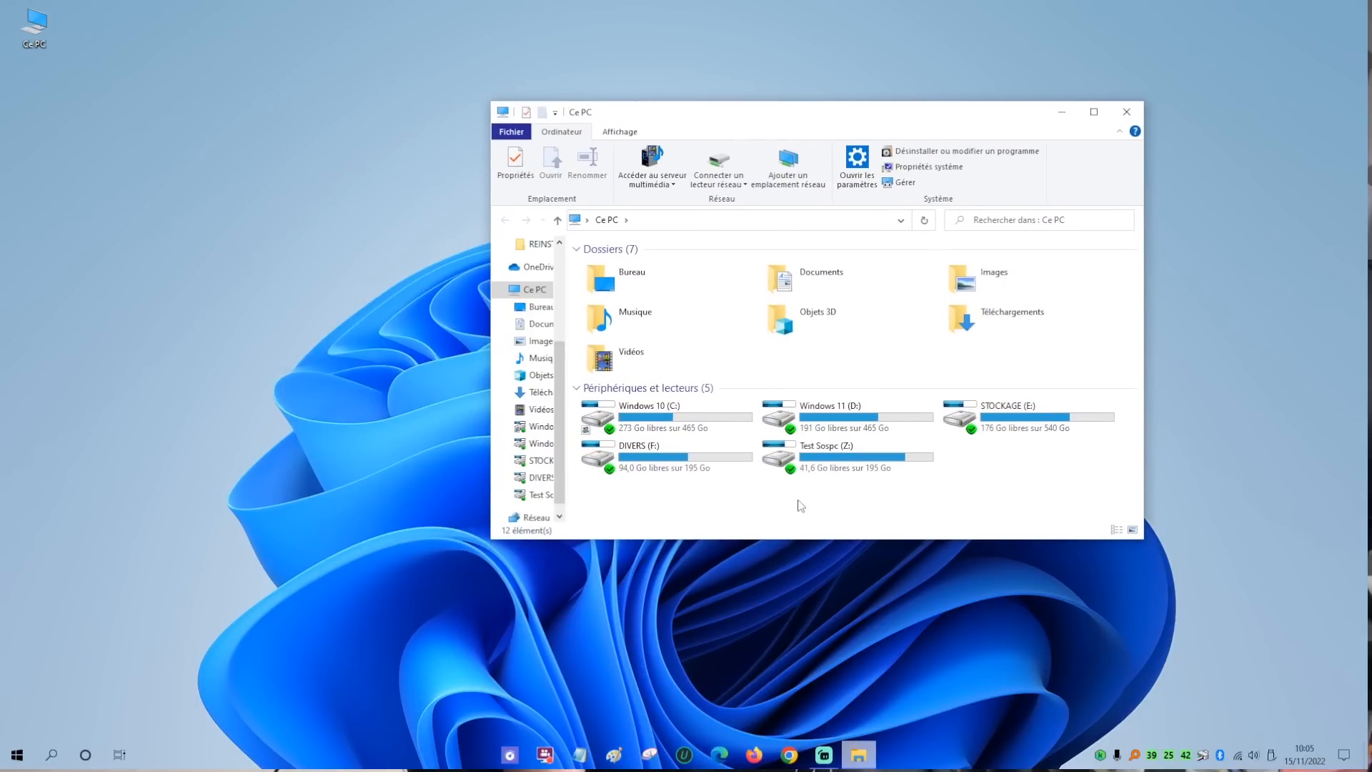
pyautogui.click(663, 423)
pyautogui.doubleClick(663, 423)
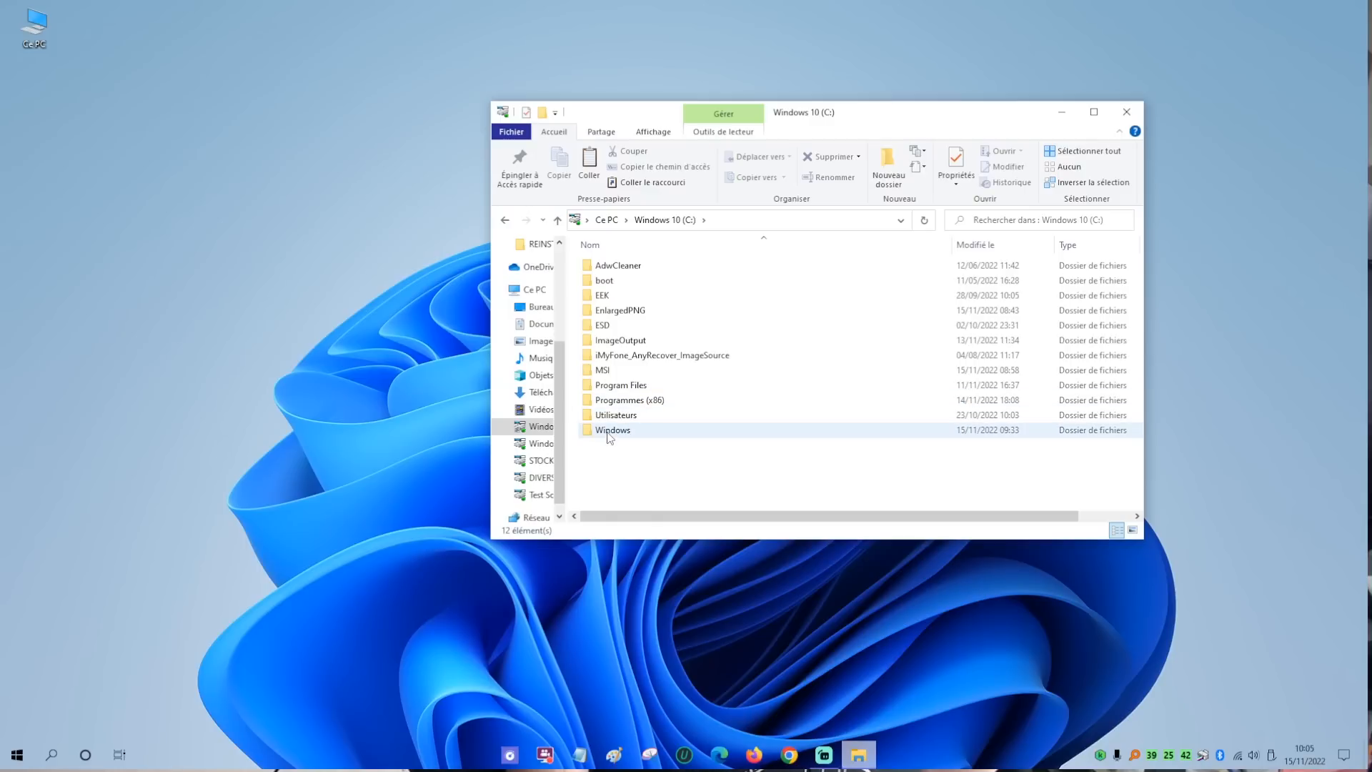
pyautogui.moveTo(609, 437)
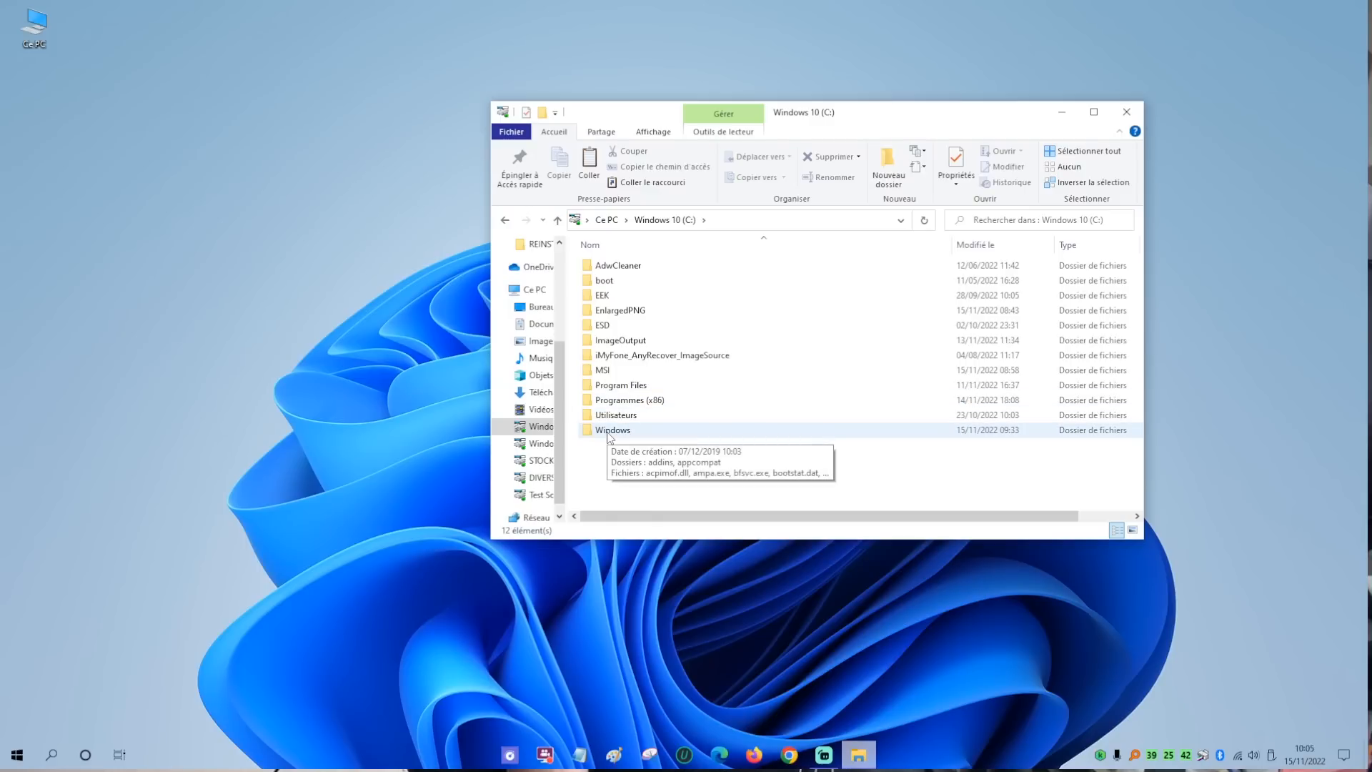
pyautogui.doubleClick(608, 434)
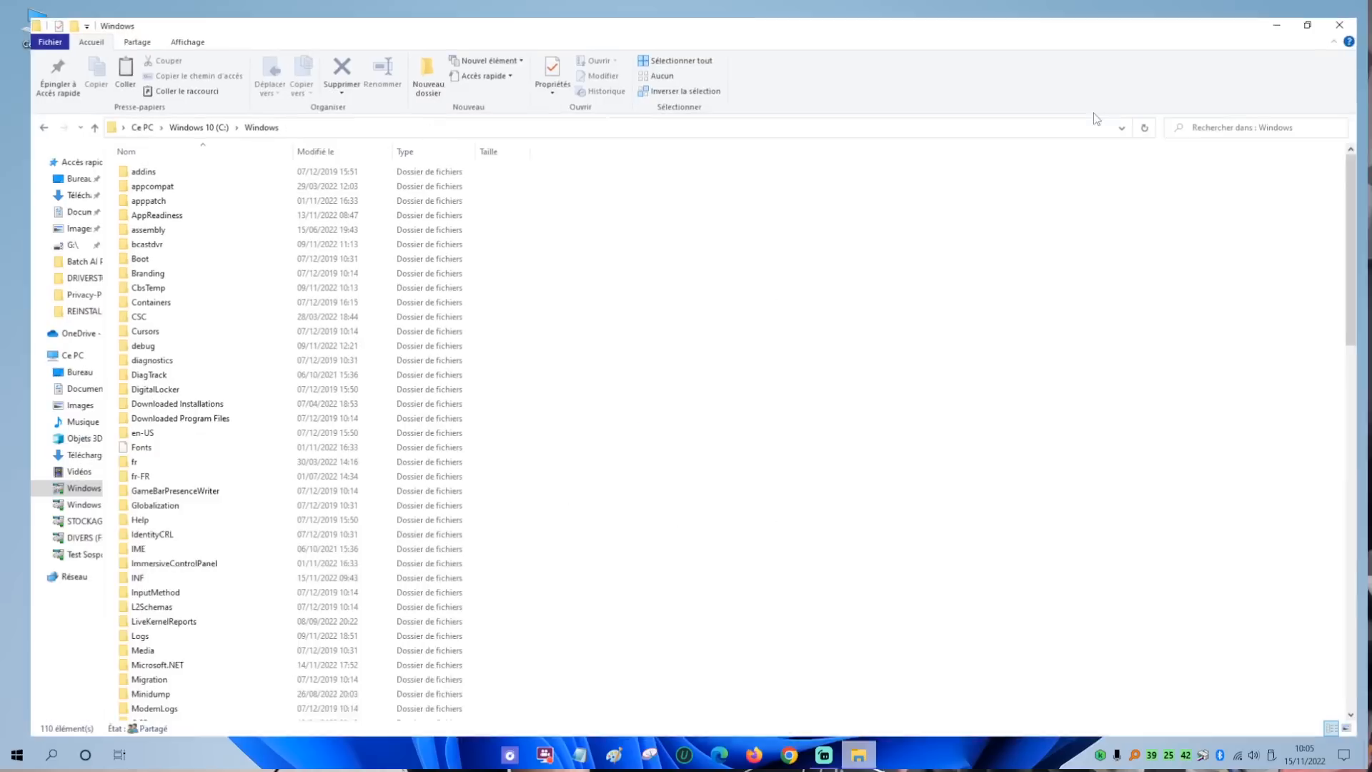
pyautogui.click(1094, 112)
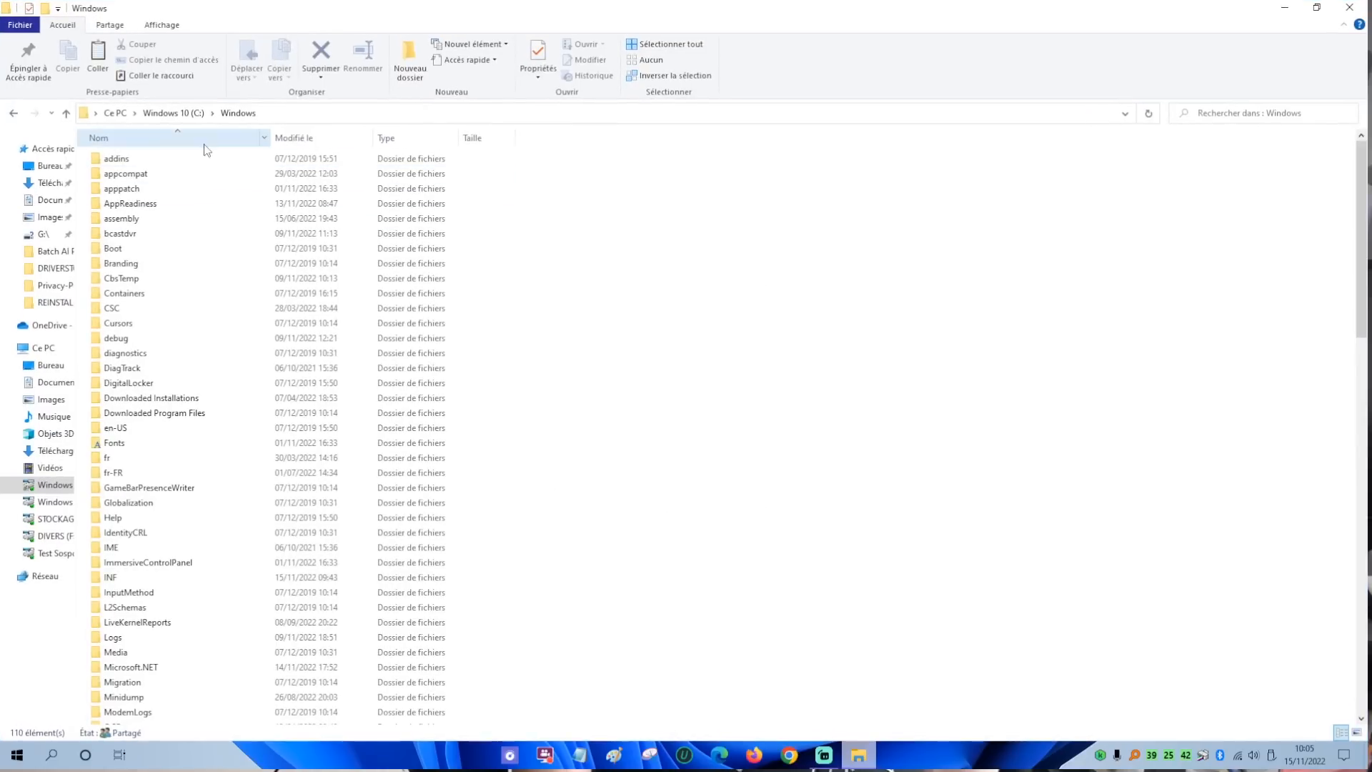
# Restore the window to a smaller size, enlarge it moderately, and open the System32 folder inside Windows.
pyautogui.click(198, 145)
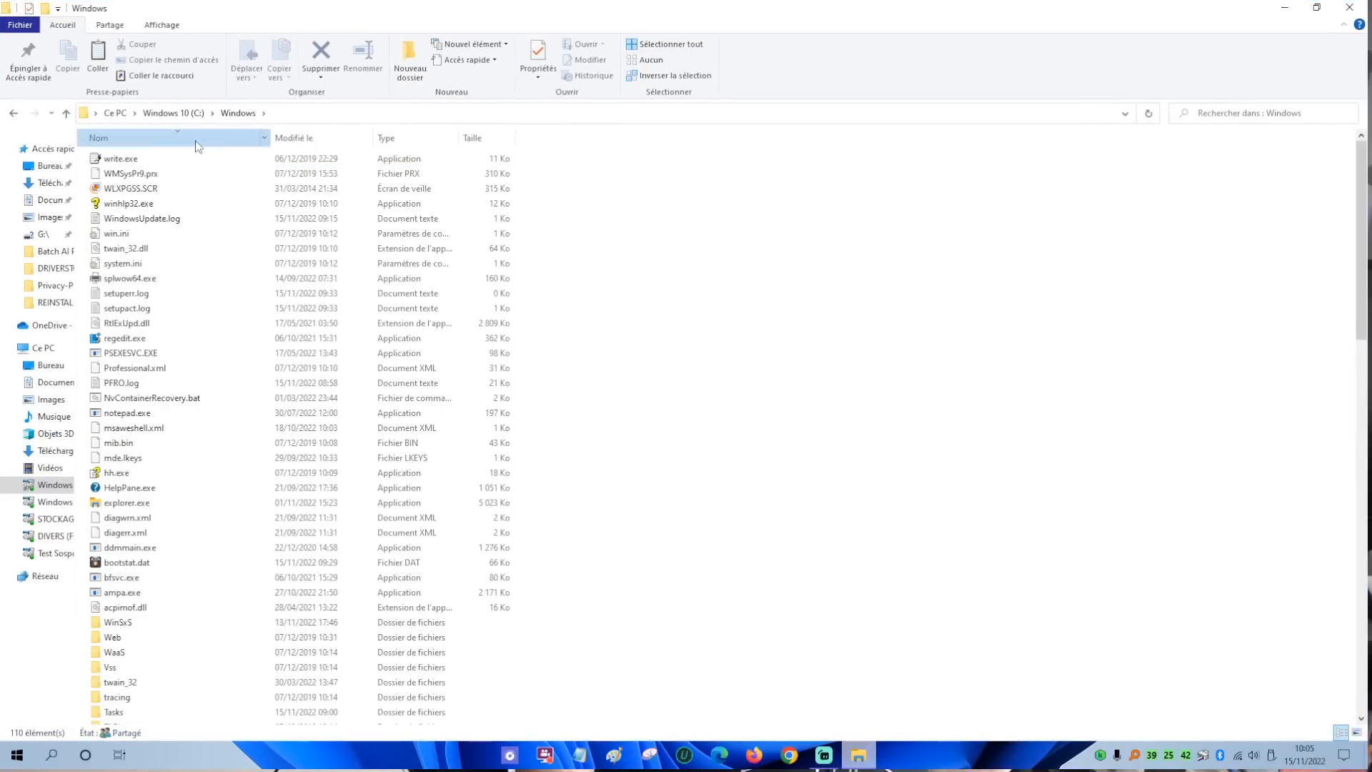
pyautogui.click(198, 144)
pyautogui.scroll(-4, 209, 212)
pyautogui.scroll(-13, 209, 212)
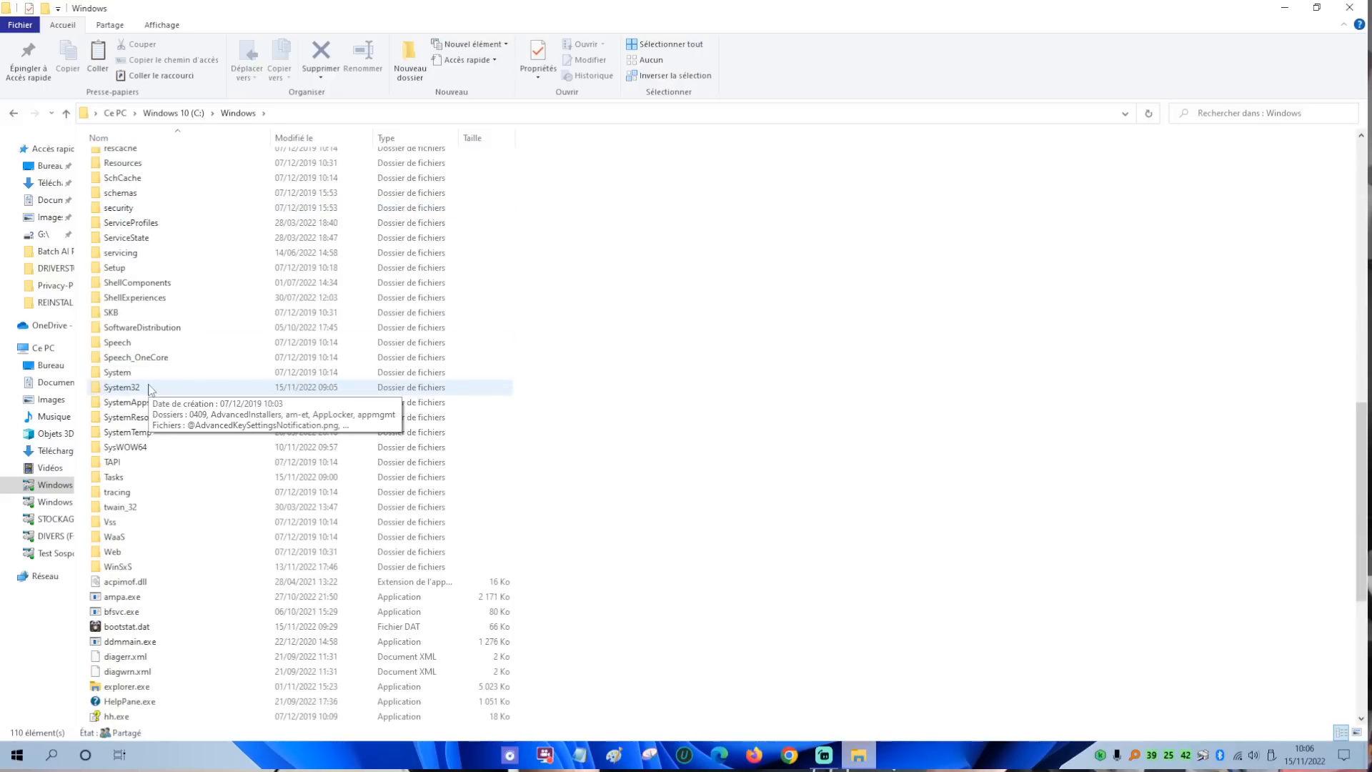
pyautogui.doubleClick(568, 14)
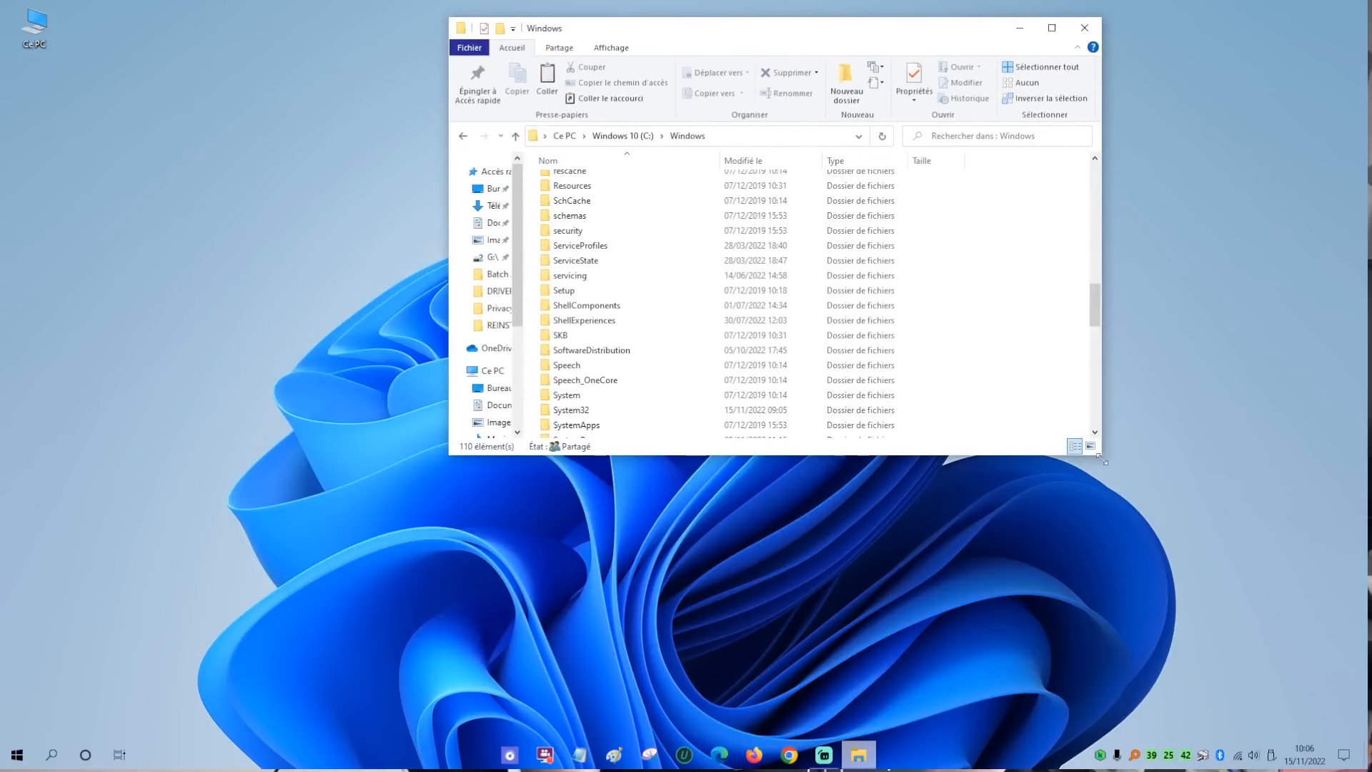
pyautogui.moveTo(1097, 456); pyautogui.dragTo(1226, 588)
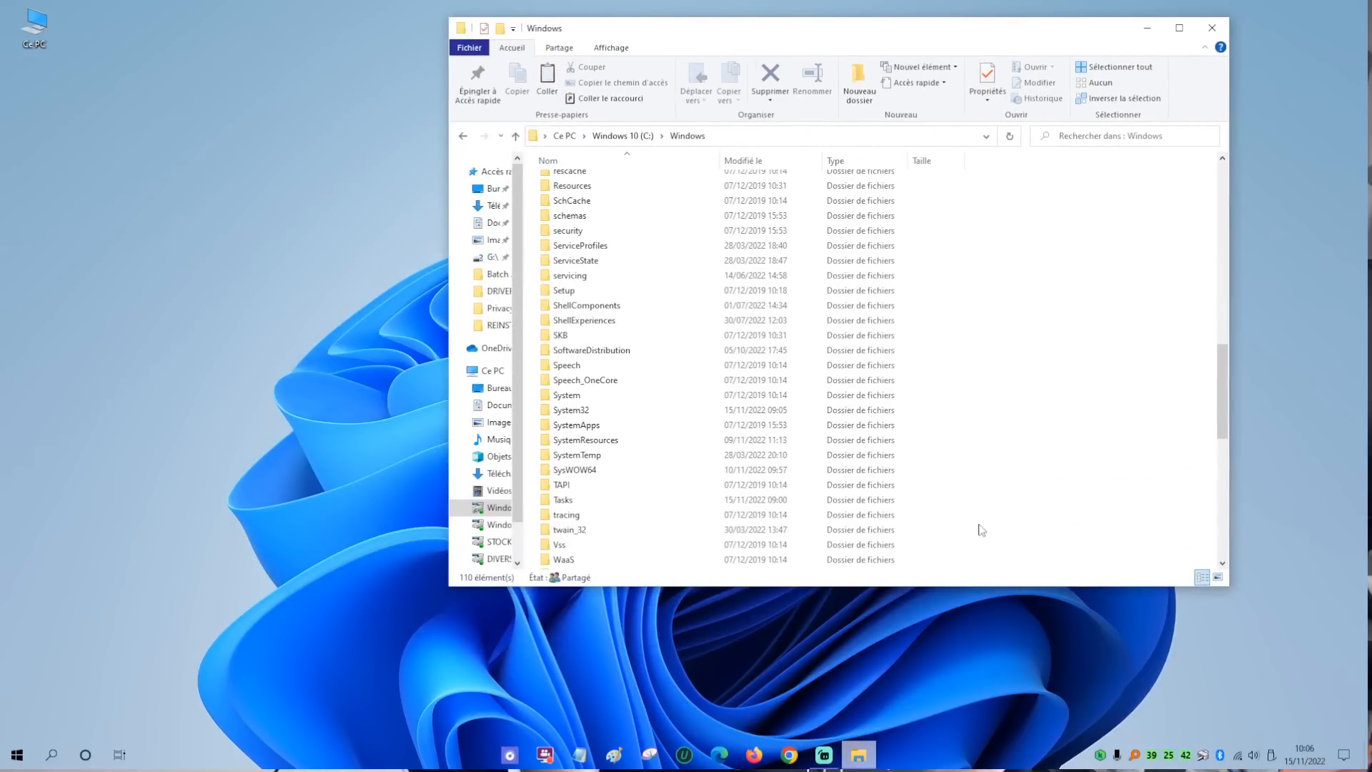
pyautogui.doubleClick(585, 412)
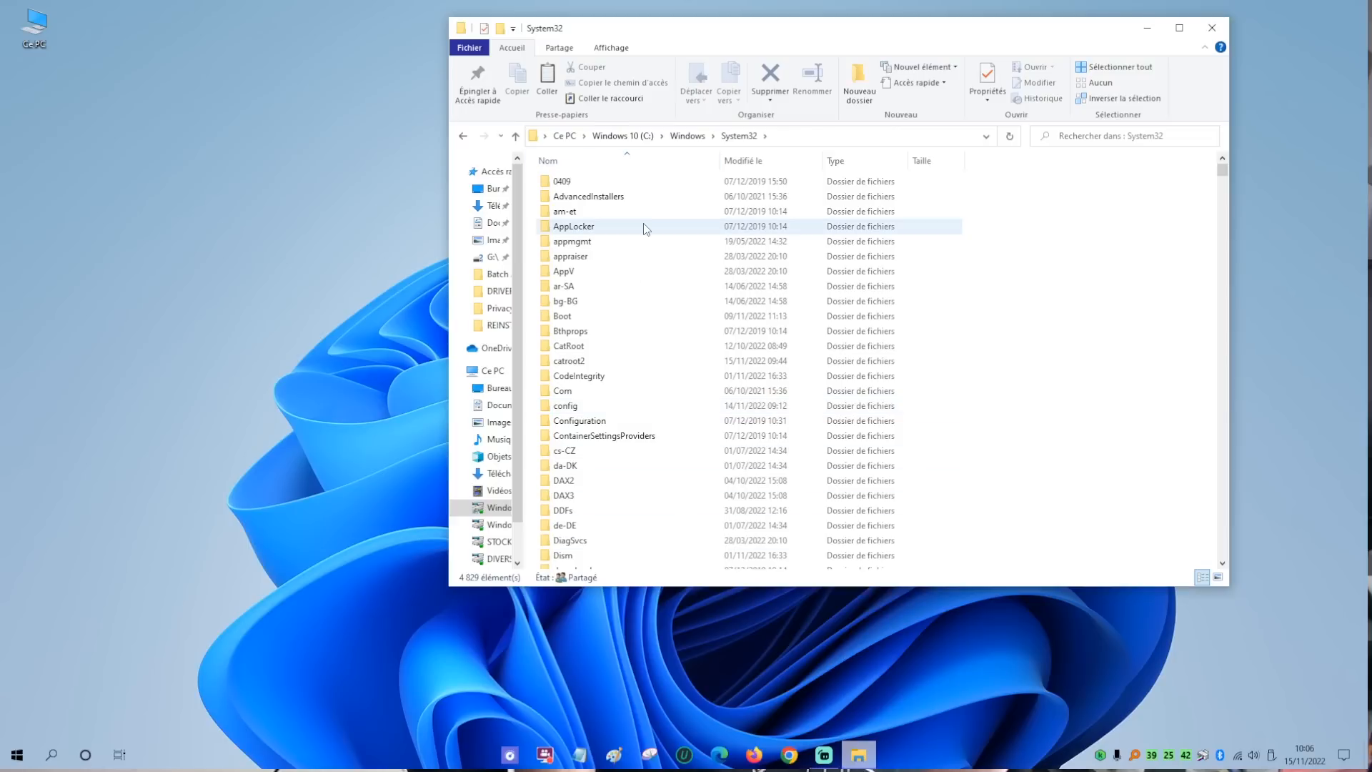
# Locate and select the DriverStore folder in System32, and close the folder window.
pyautogui.scroll(-2, 657, 306)
pyautogui.scroll(-2, 657, 306)
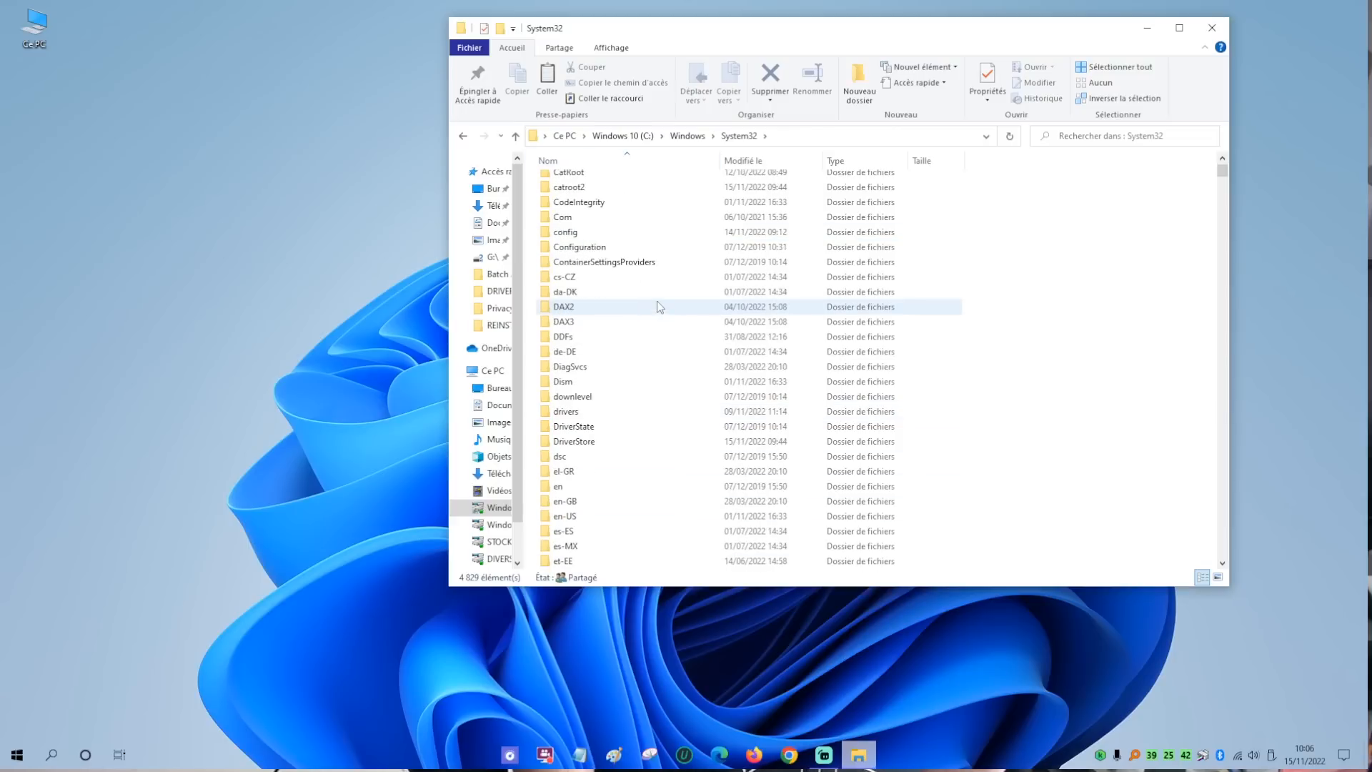
pyautogui.scroll(-2, 658, 306)
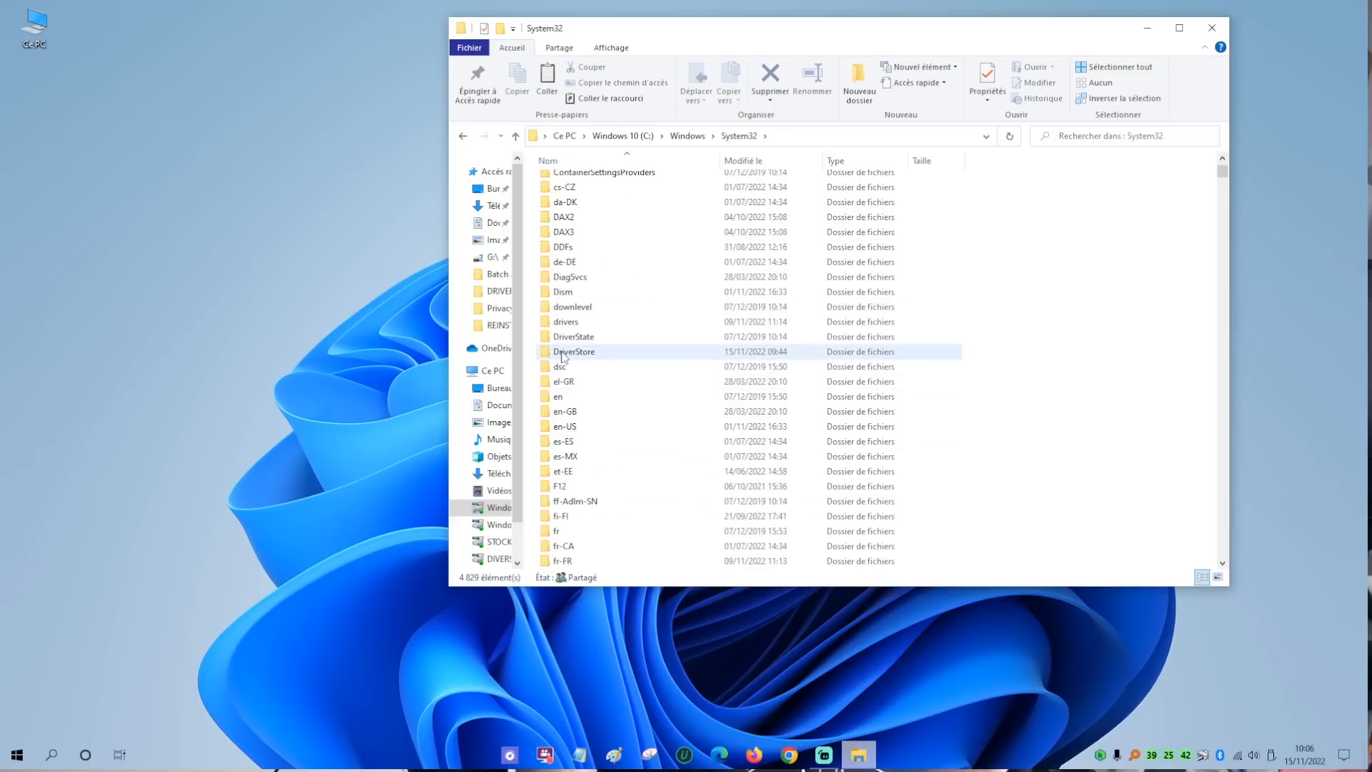
pyautogui.moveTo(595, 359)
pyautogui.moveTo(652, 452)
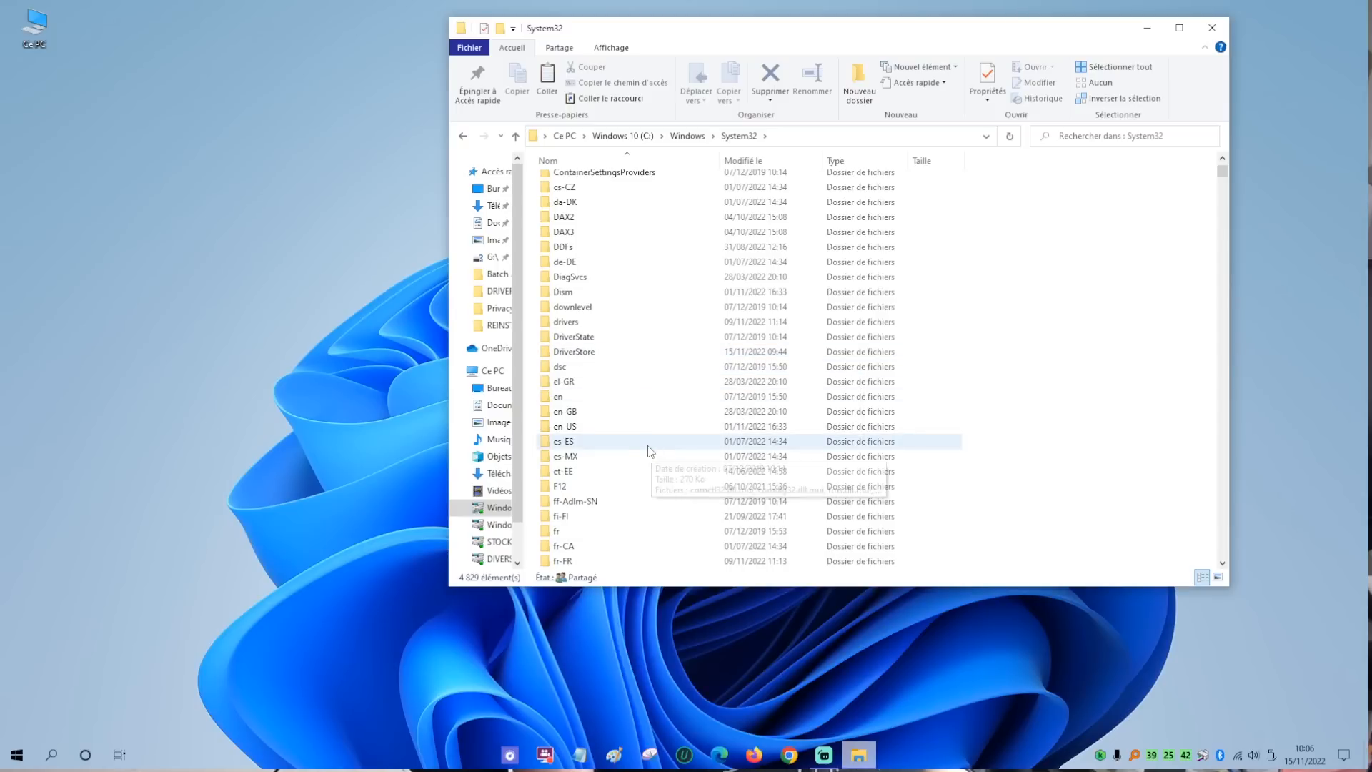
pyautogui.click(587, 355)
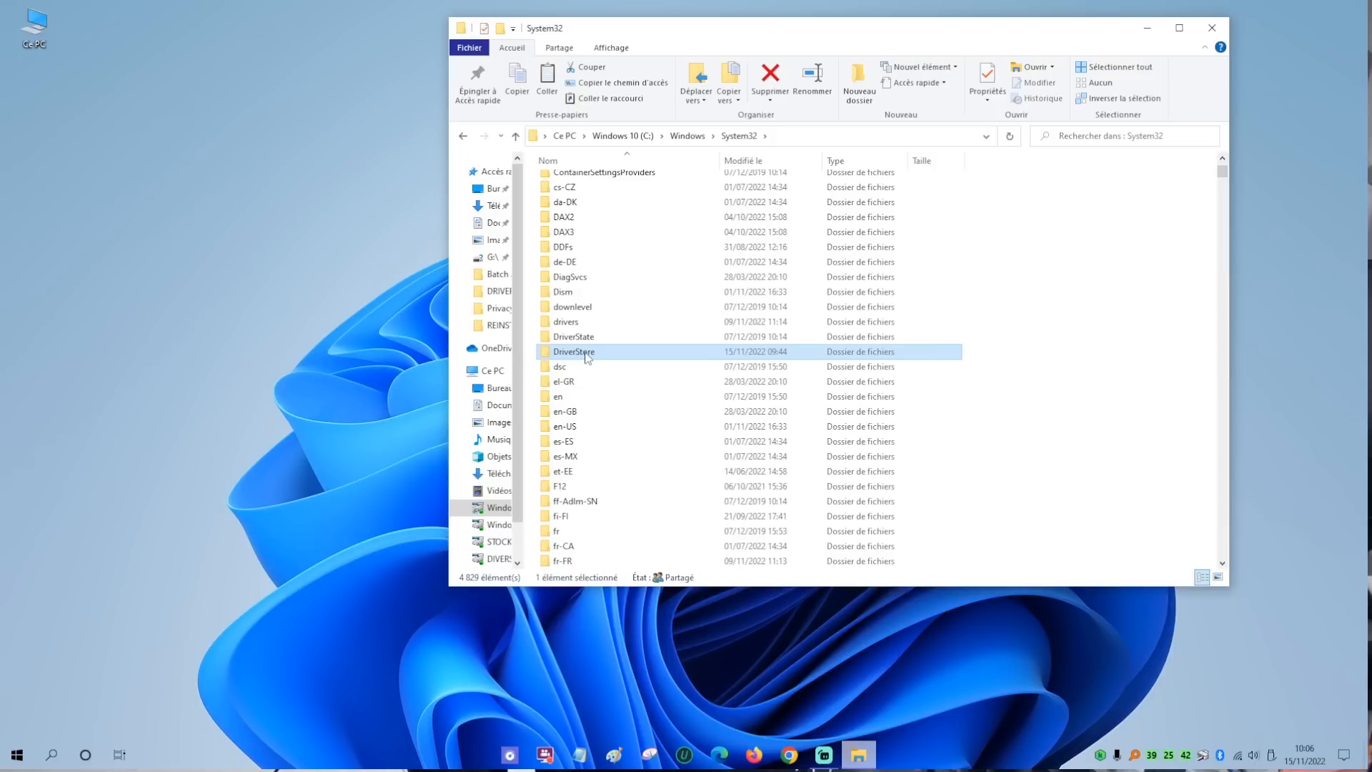
pyautogui.click(1215, 30)
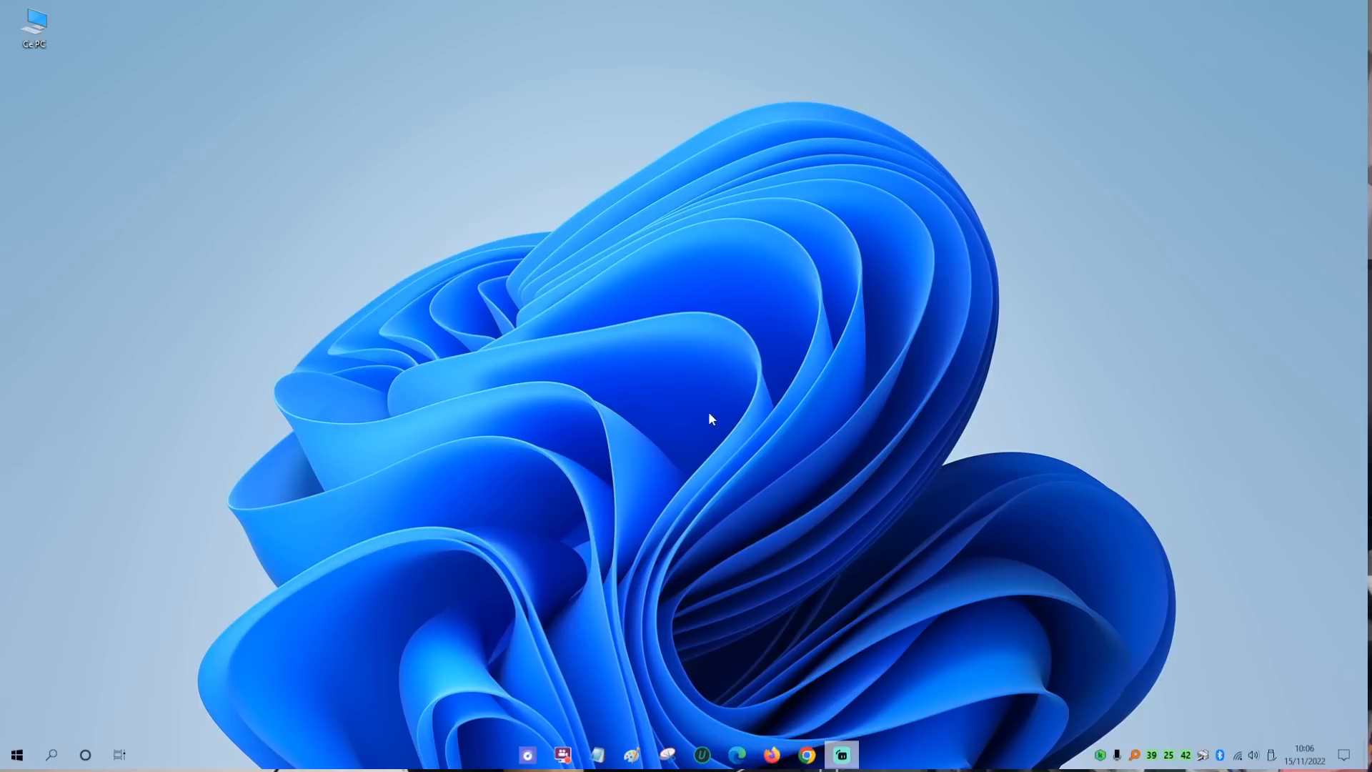
# Search Windows for "GEST", open Gestionnaire de périphériques, and move its window to the middle of the desktop.
pyautogui.click(53, 761)
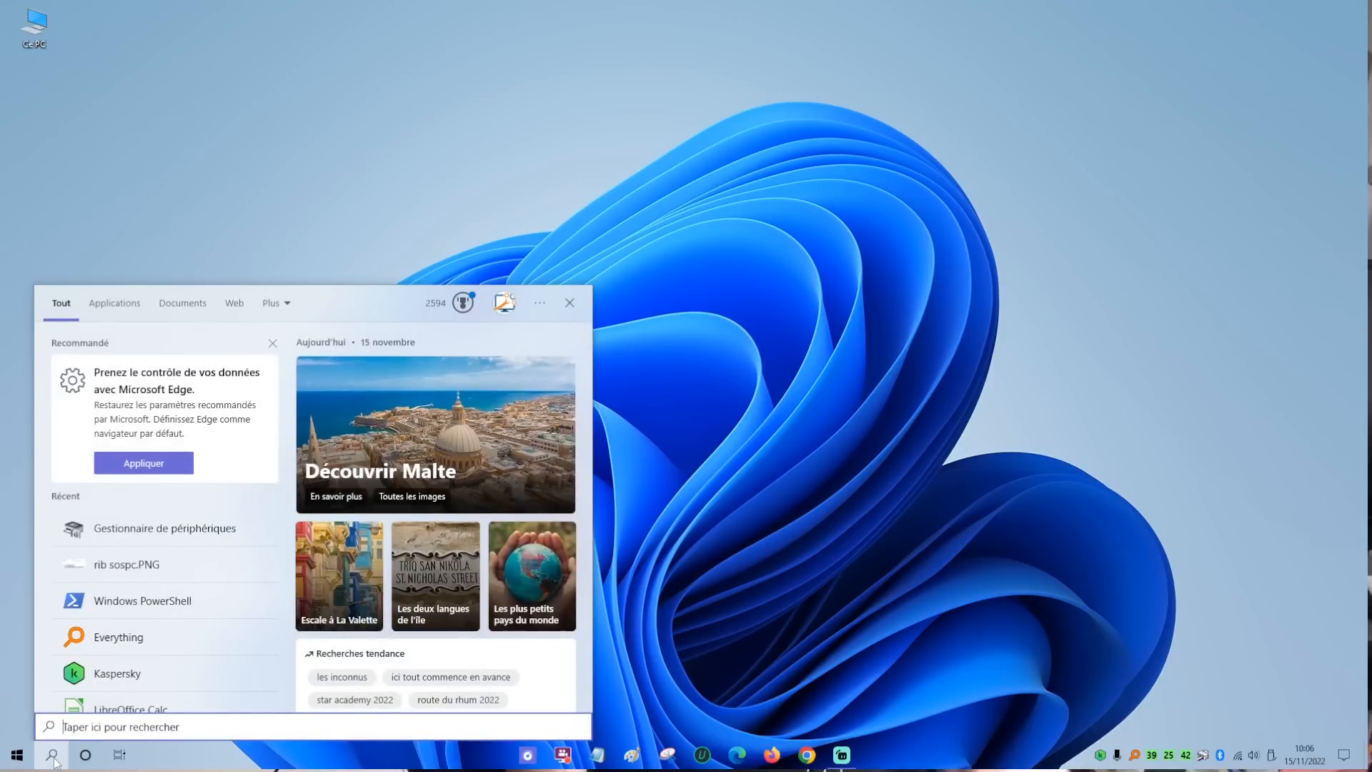
pyautogui.write('GEST')
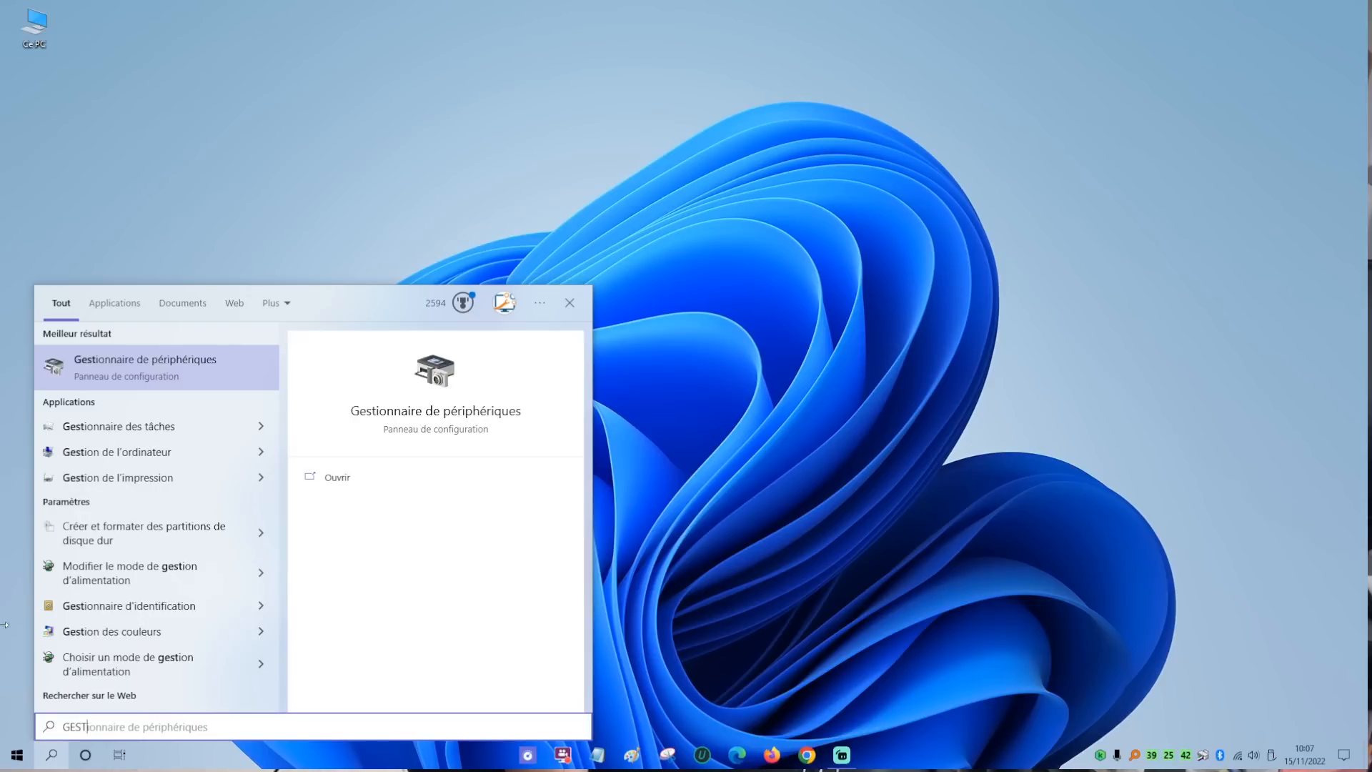
pyautogui.click(168, 366)
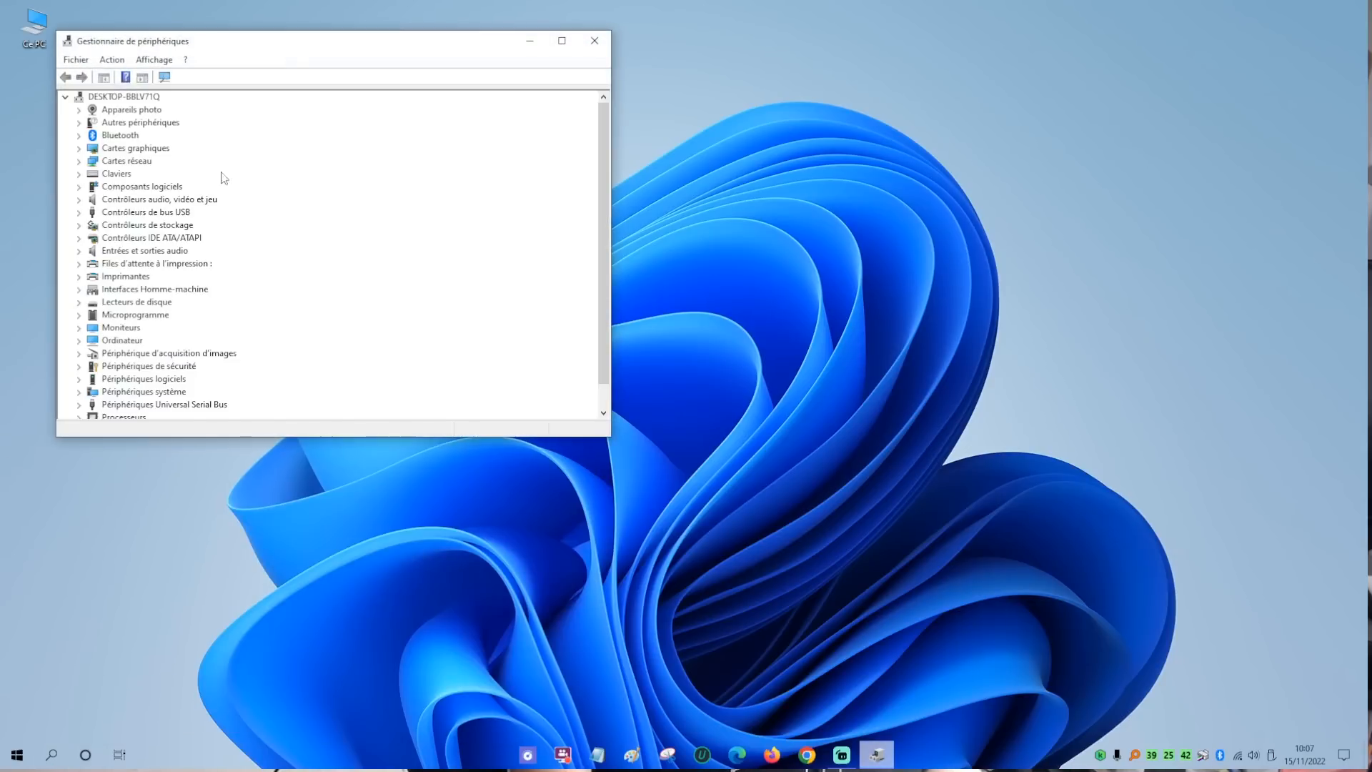
pyautogui.moveTo(300, 51); pyautogui.dragTo(685, 165)
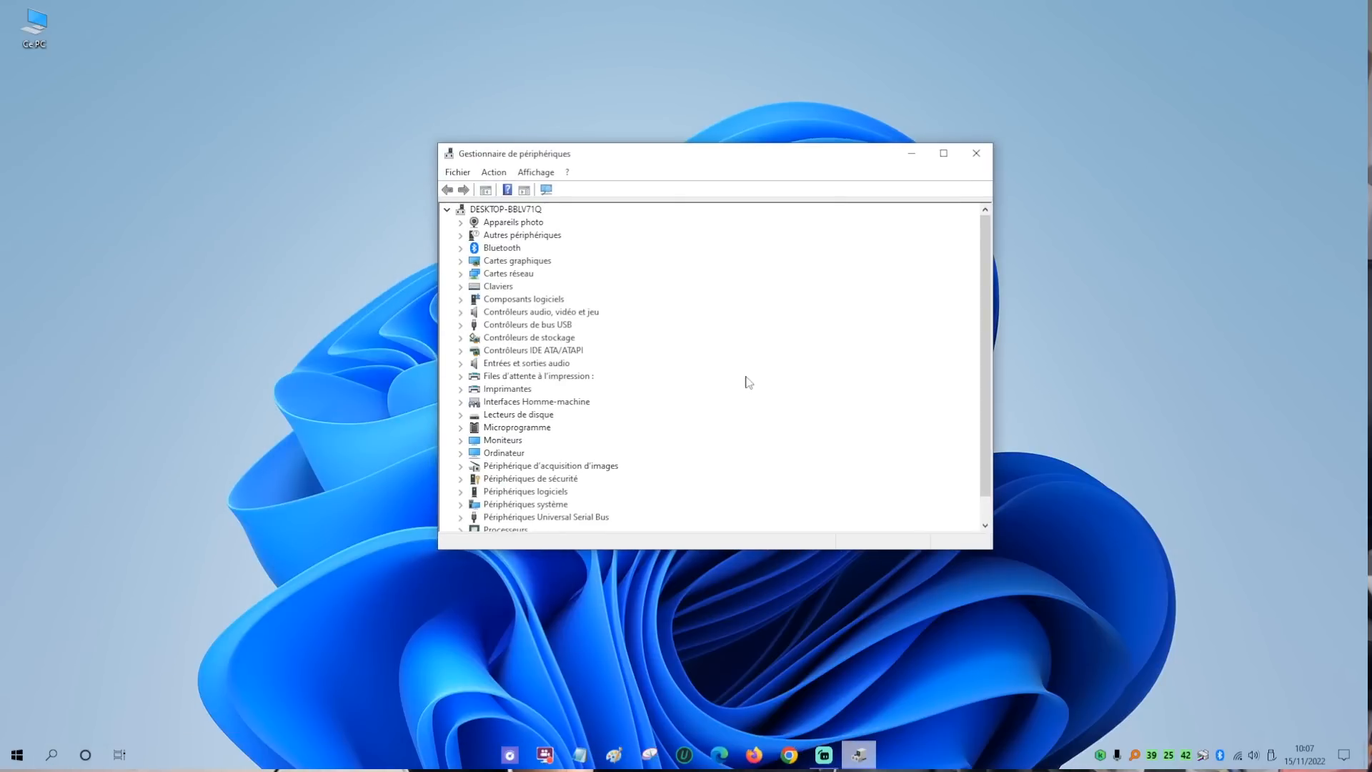
# Expand Cartes graphiques, view the driver information in the NVIDIA GeForce RTX 2060 properties, and close them.
pyautogui.click(524, 263)
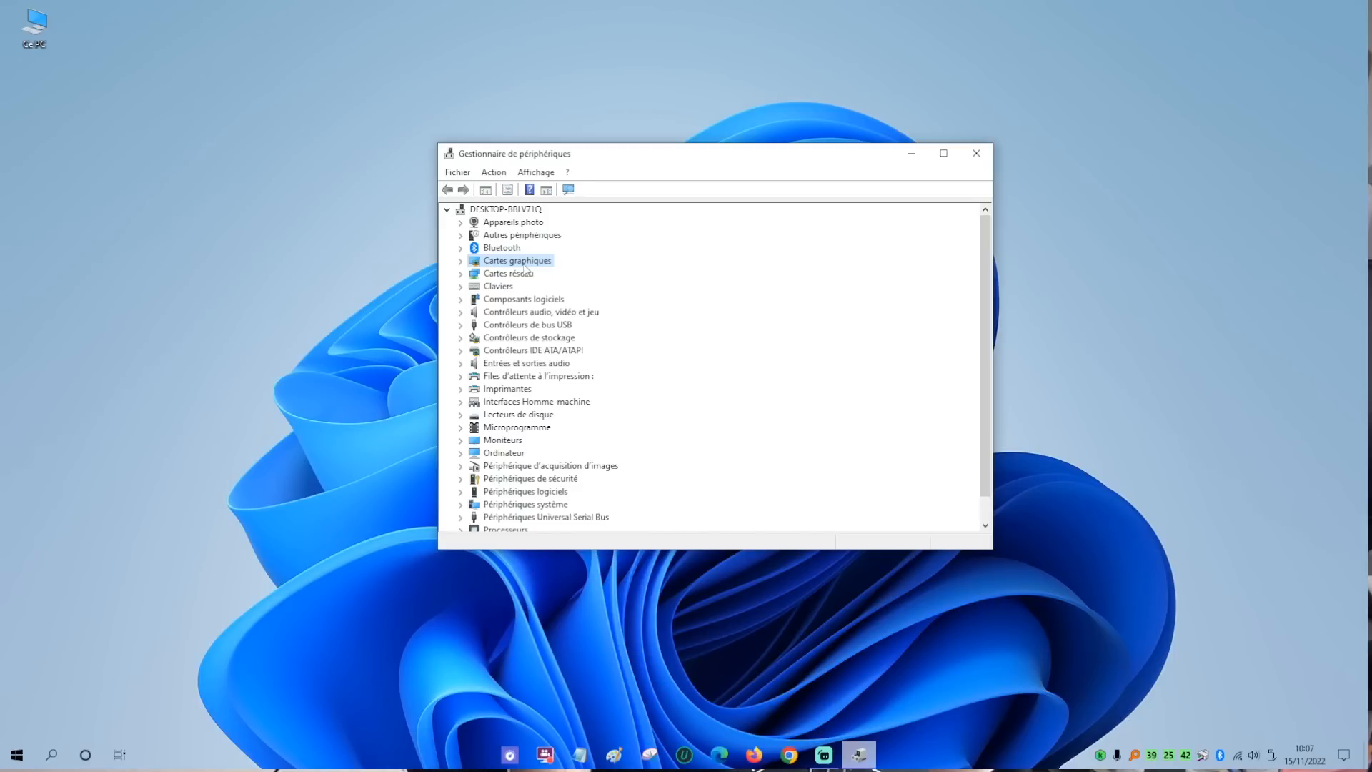
pyautogui.doubleClick(525, 262)
pyautogui.doubleClick(556, 275)
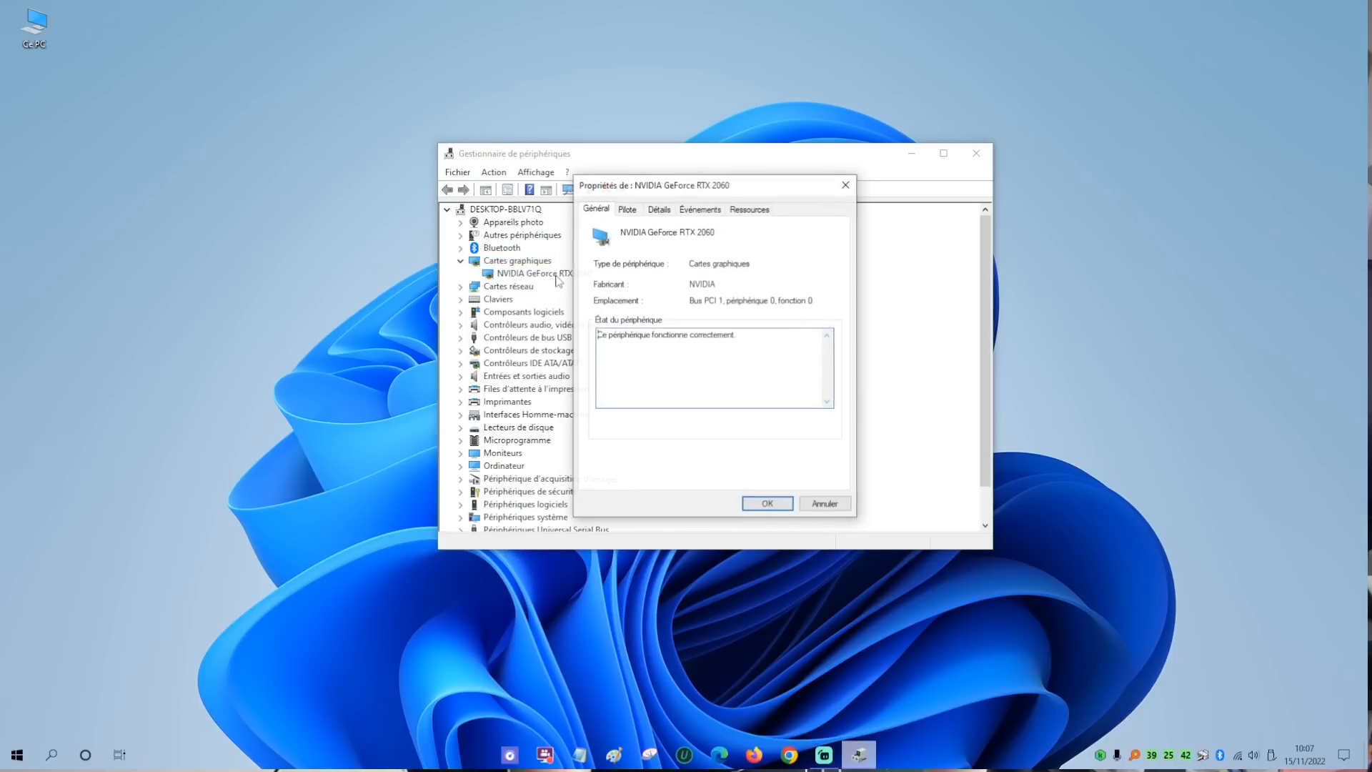
pyautogui.click(629, 209)
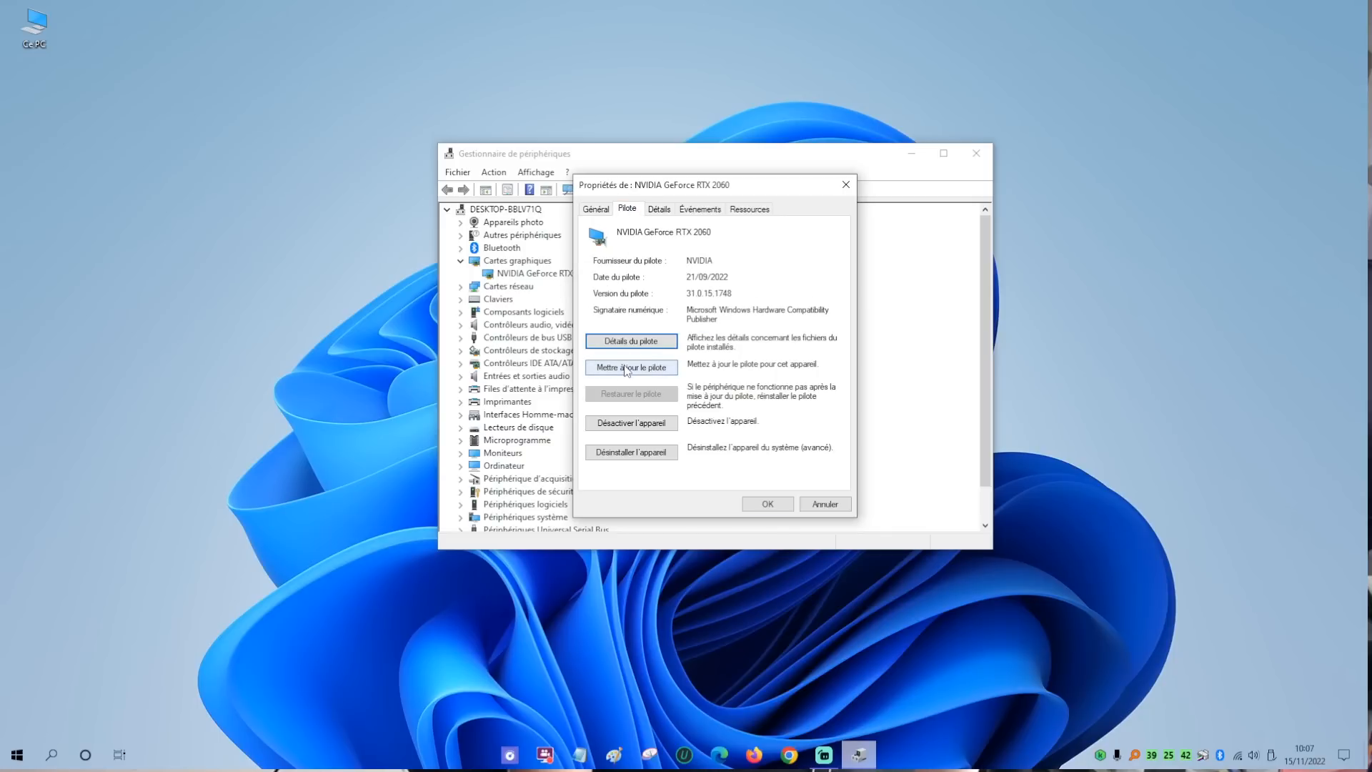
pyautogui.click(846, 186)
# Run a manual driver update for the NVIDIA GeForce RTX 2060 from Z:\DRIVERSTORE VIDEO SOSPC\DriverStore, including subfolders, and close the wizard.
pyautogui.rightClick(545, 278)
pyautogui.click(592, 288)
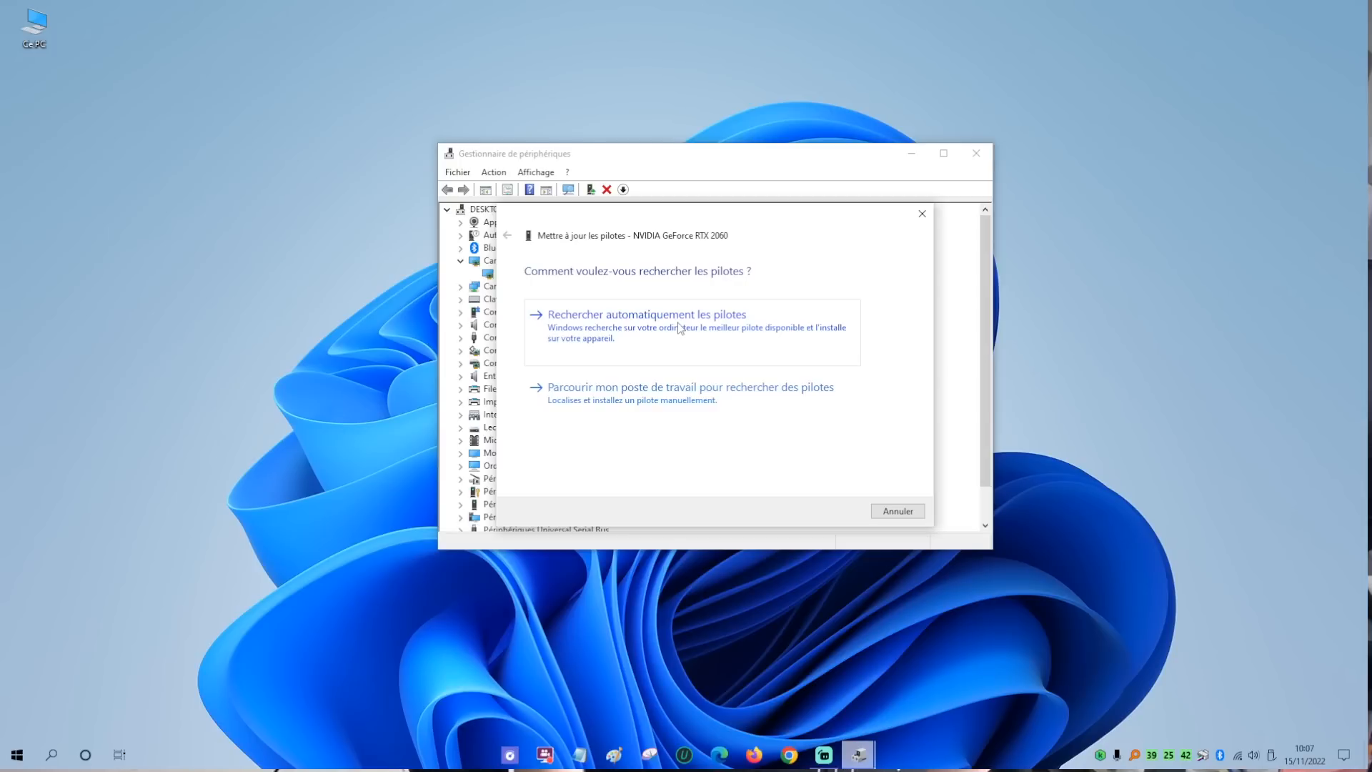
pyautogui.click(666, 399)
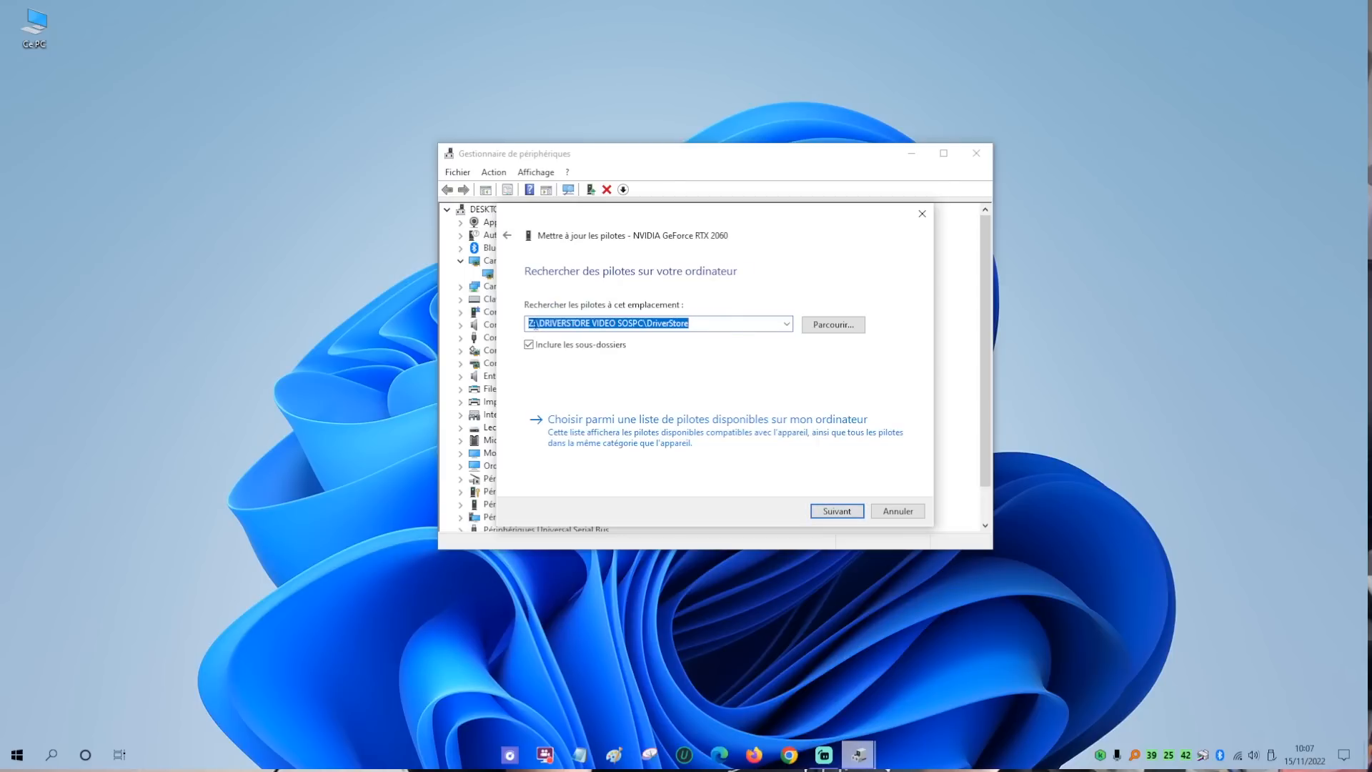
pyautogui.click(702, 327)
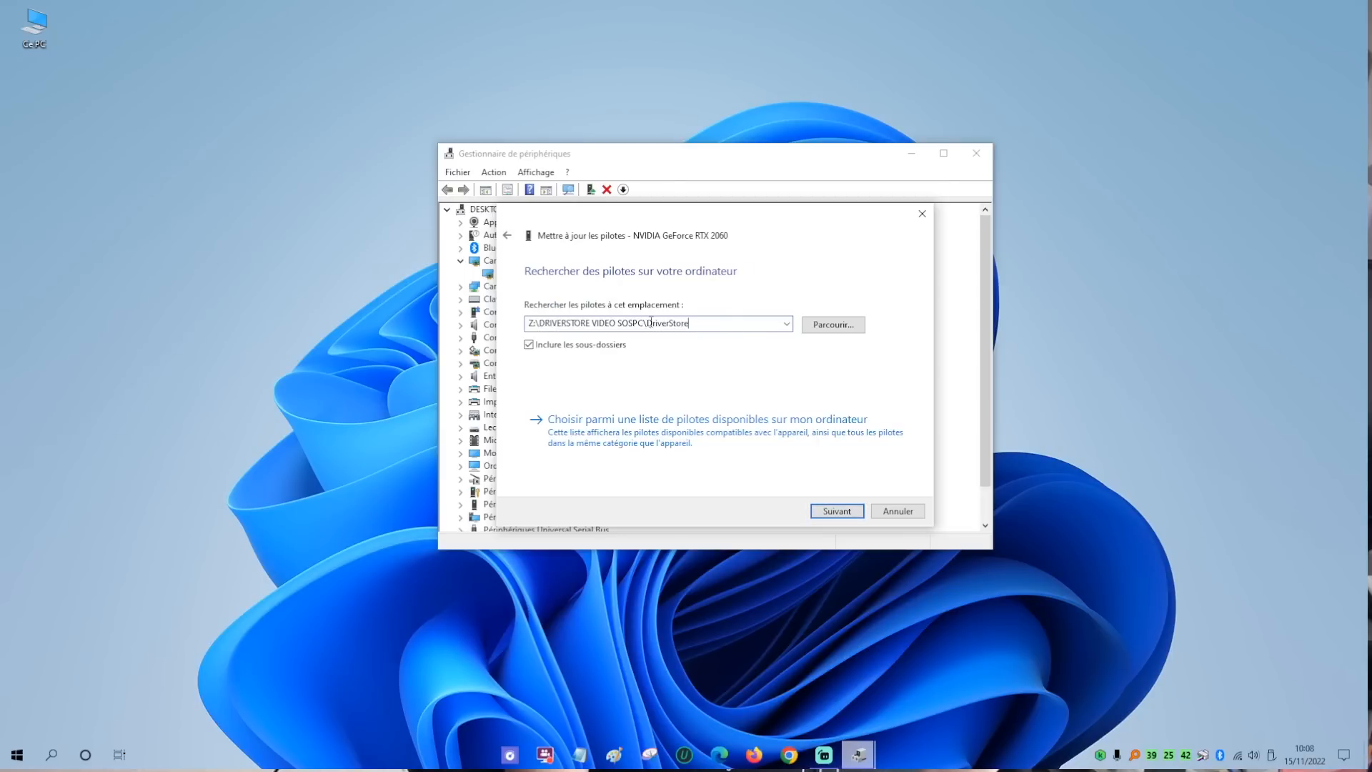
pyautogui.moveTo(648, 323); pyautogui.dragTo(699, 322)
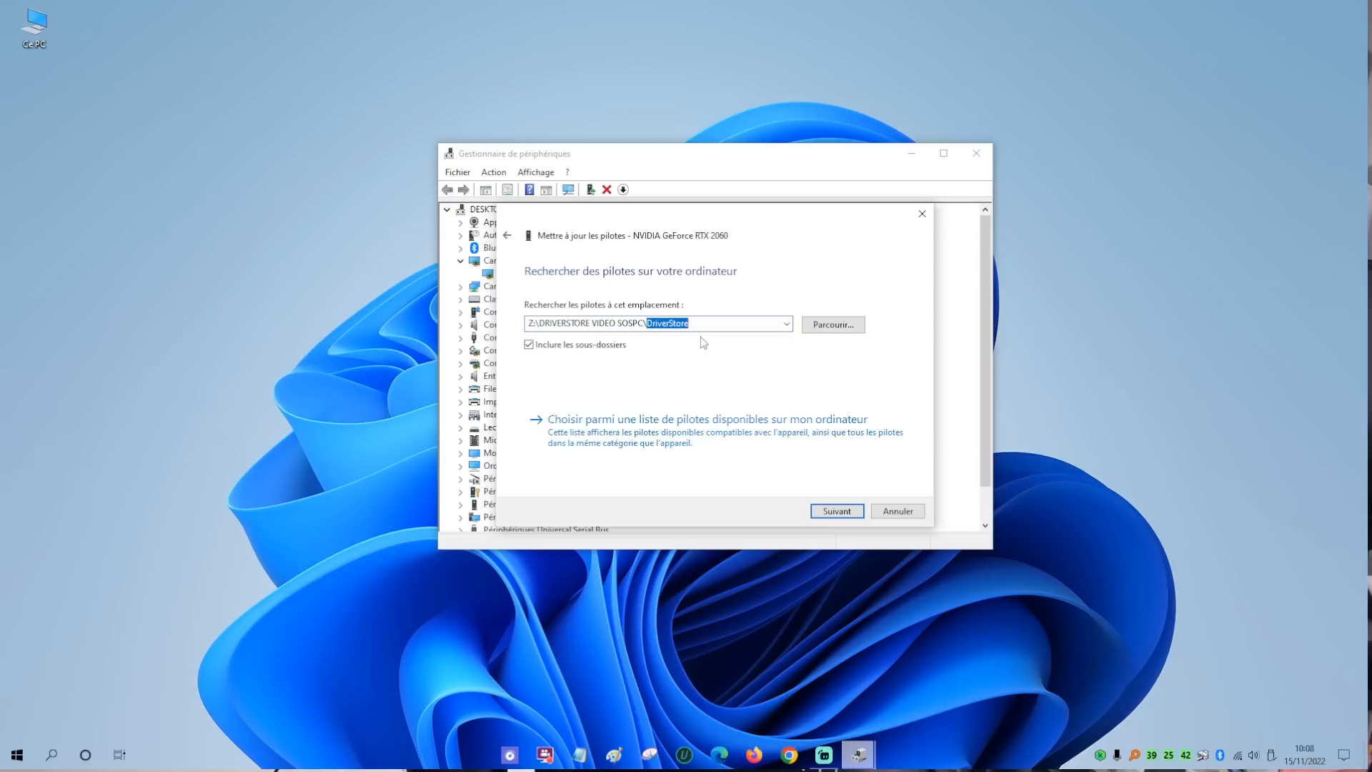
pyautogui.click(839, 513)
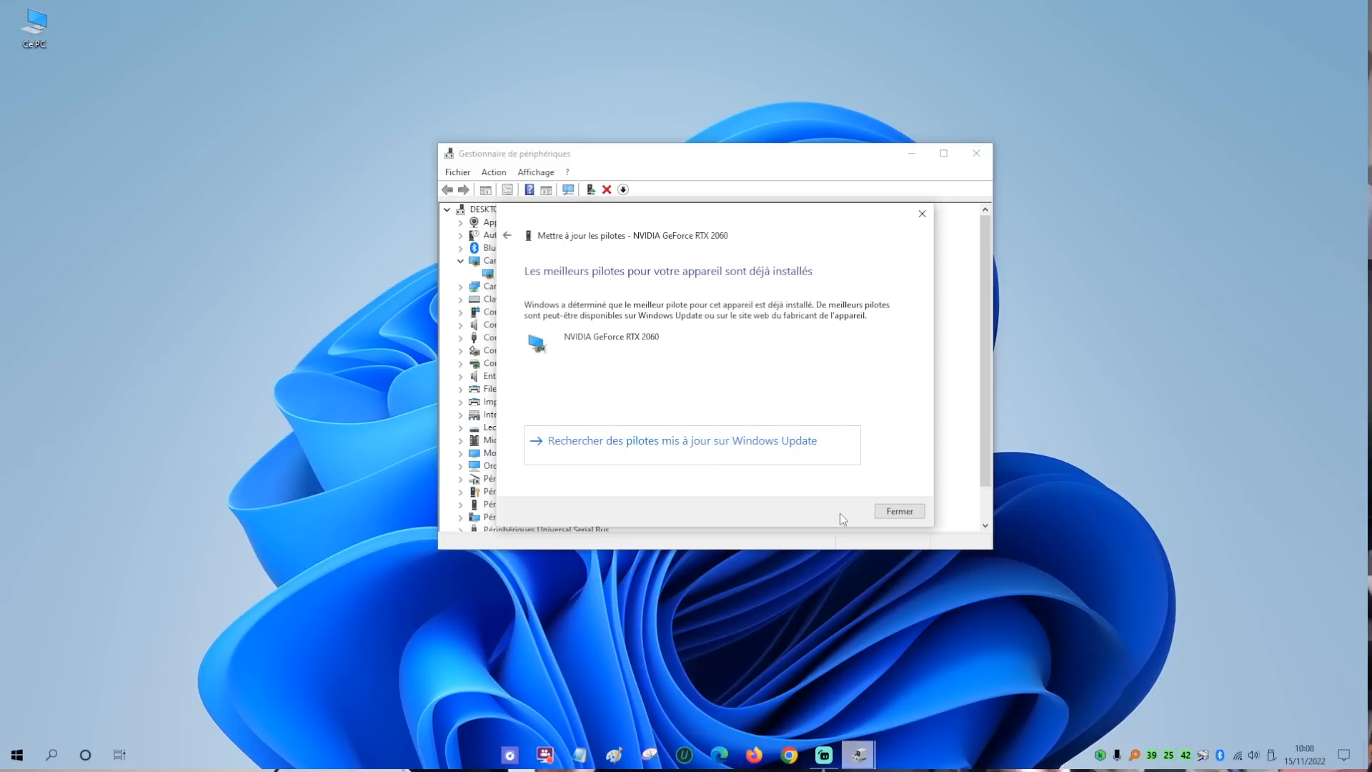
pyautogui.click(914, 510)
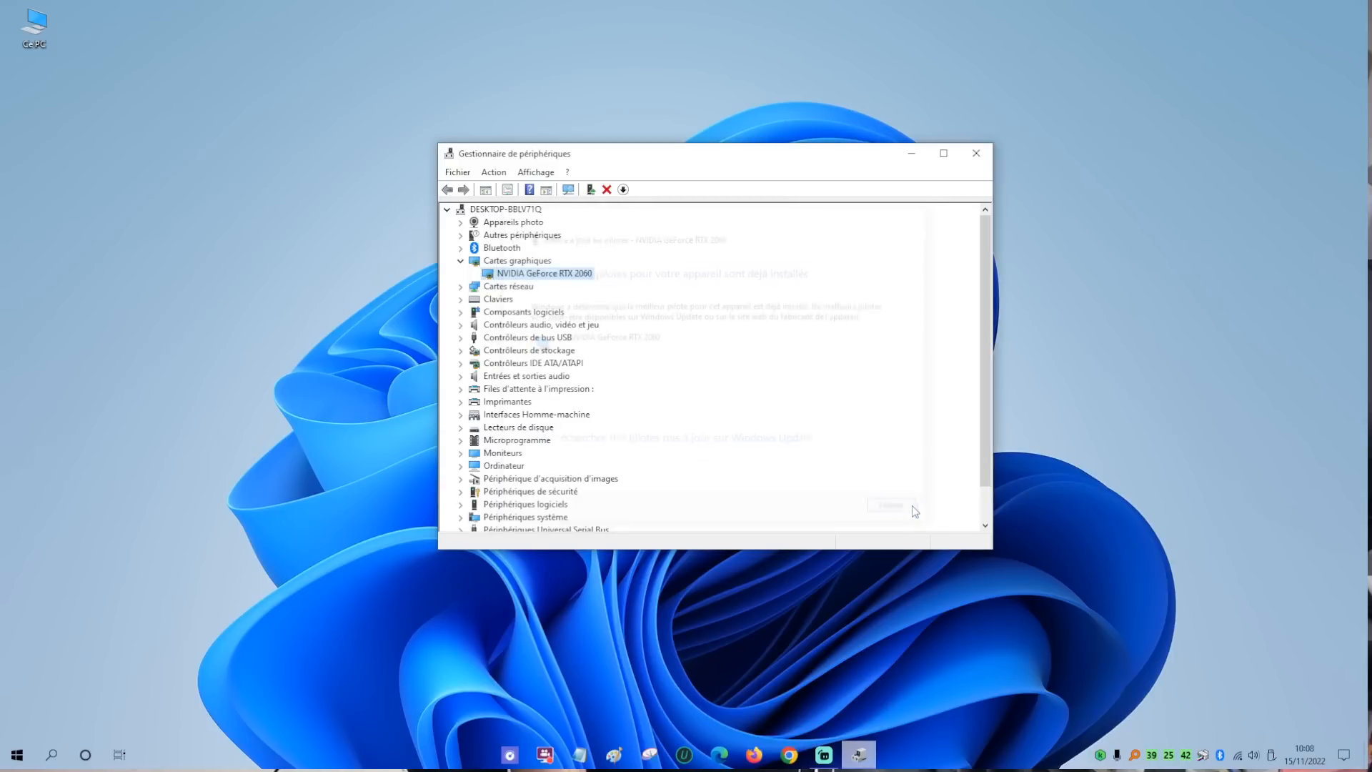